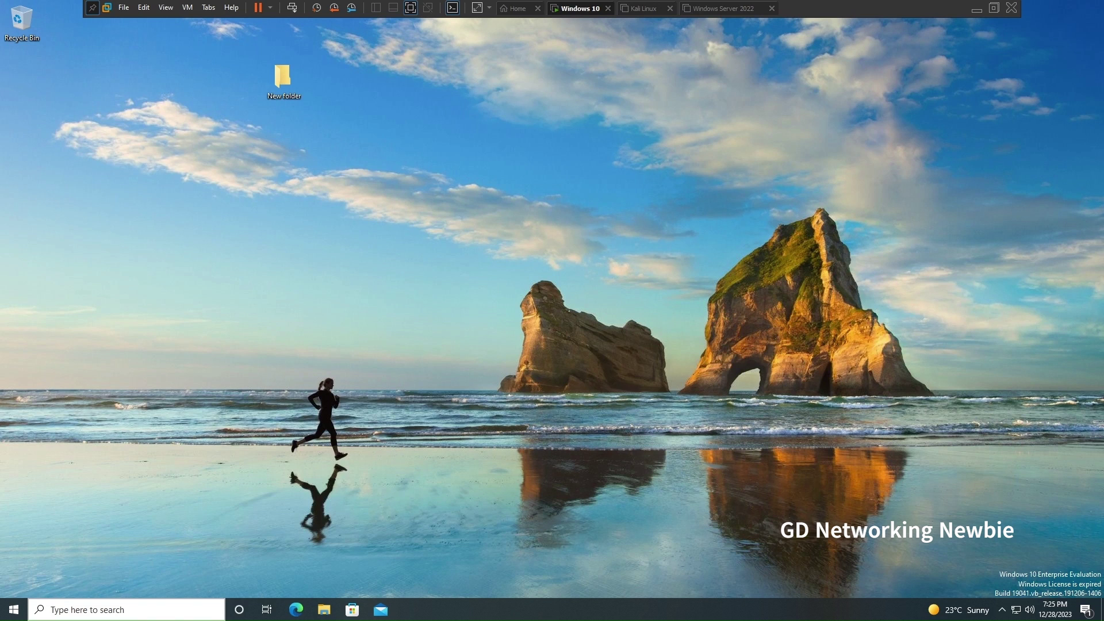
- Open Windows search from the taskbar to find Command Prompt with 'cmd'
left_click(105, 609)
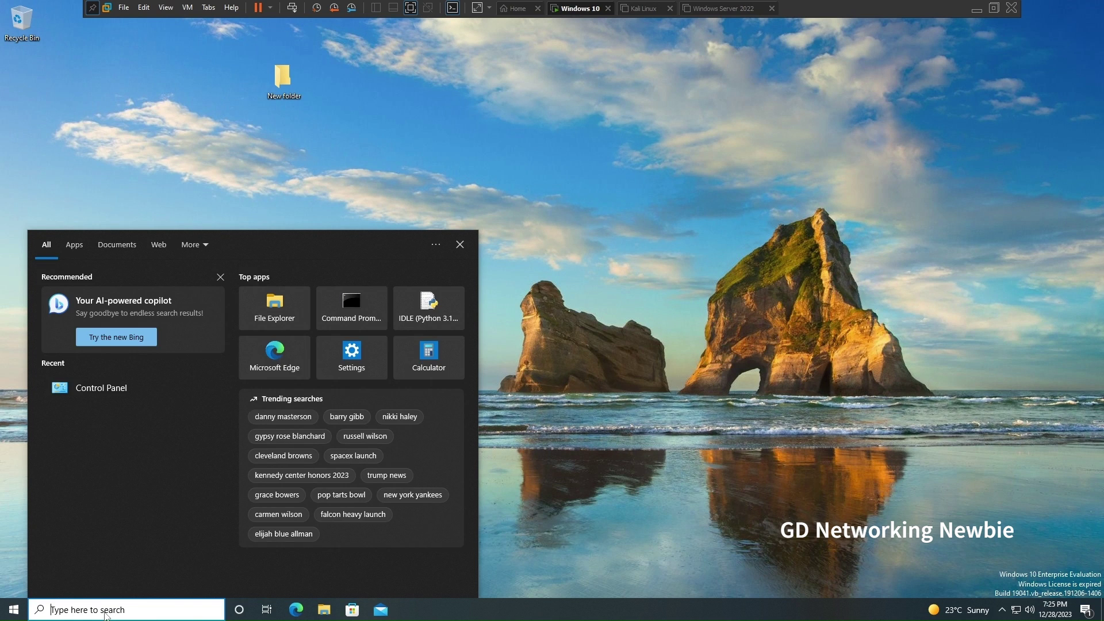
type("cmd")
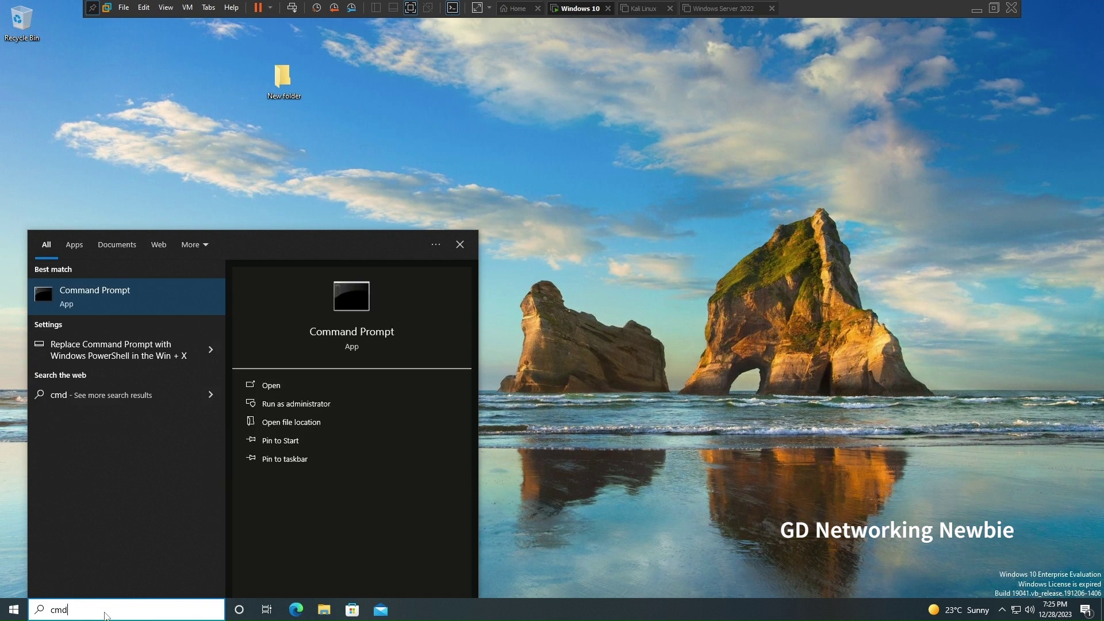
- Launch Command Prompt, install Scapy 2.5.0 via 'pip install scapy', then open a second window
key("Return")
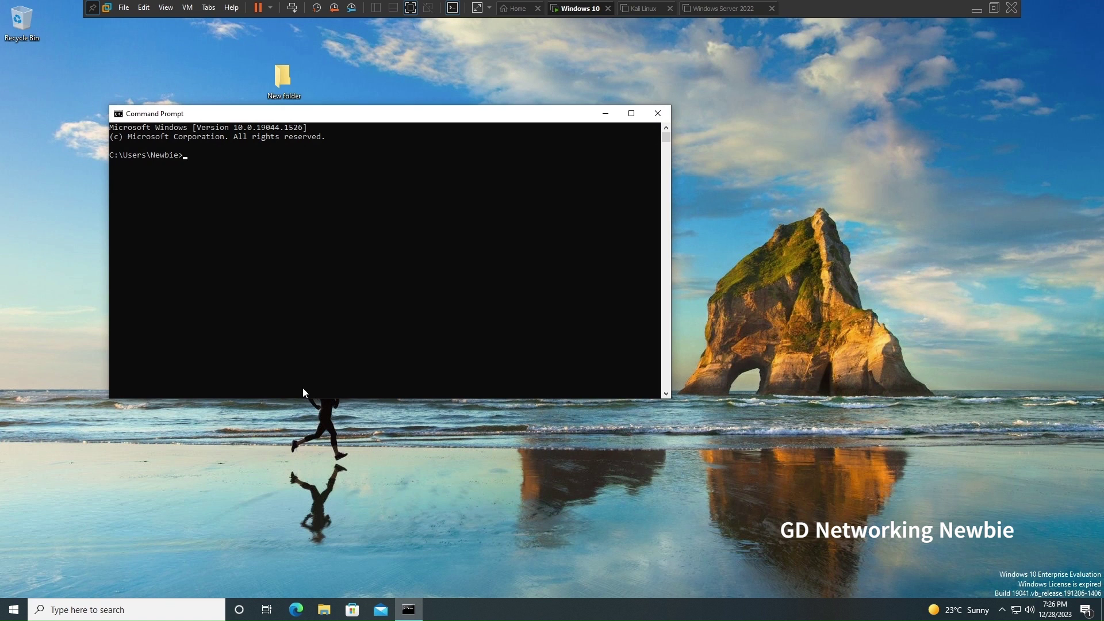
type("pip")
type(" insta")
type("ll scap")
type("y")
key("Return")
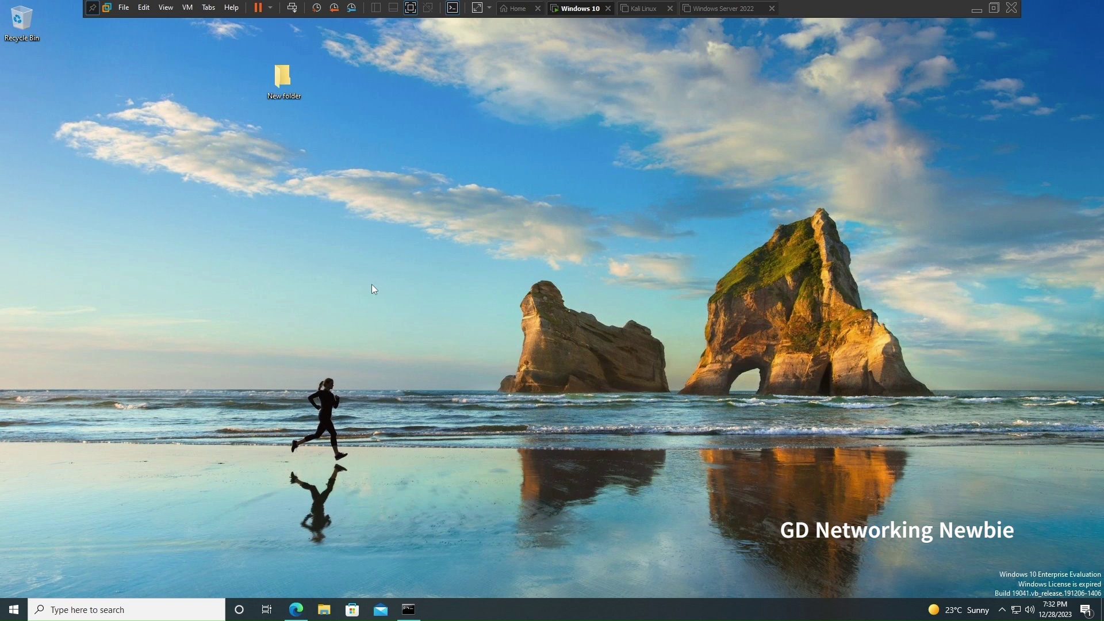
left_click(103, 610)
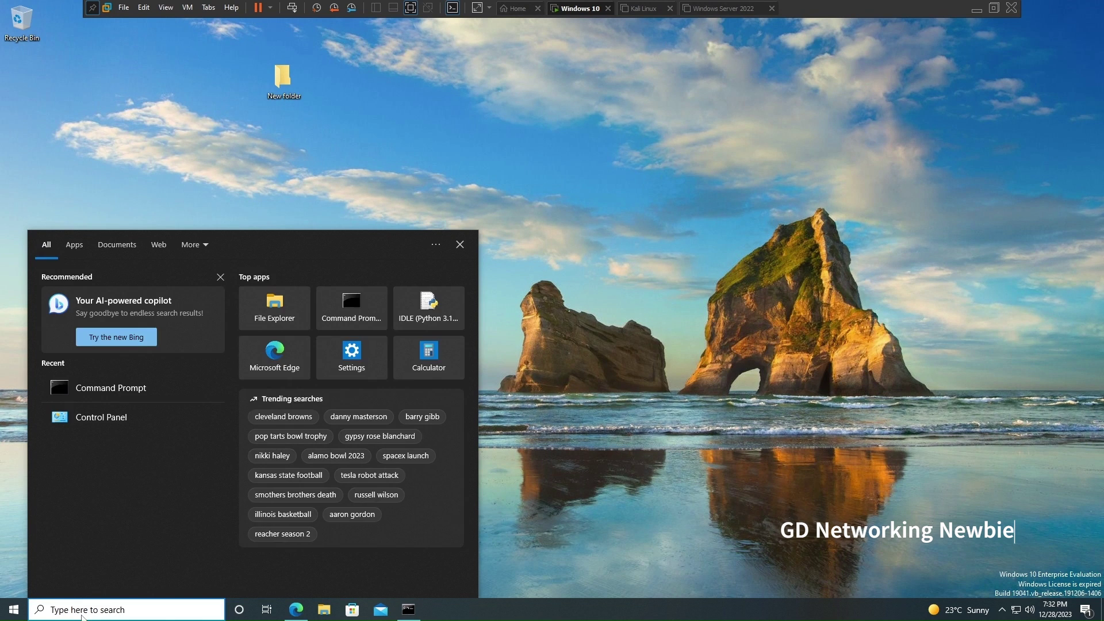
type("cmd")
key("Return")
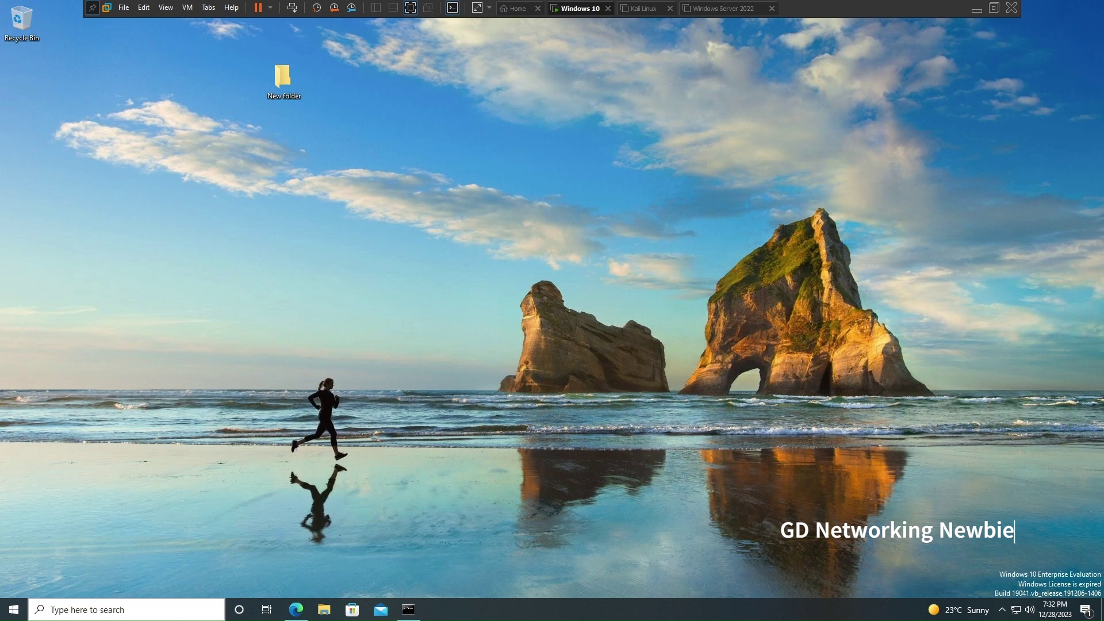
type("s")
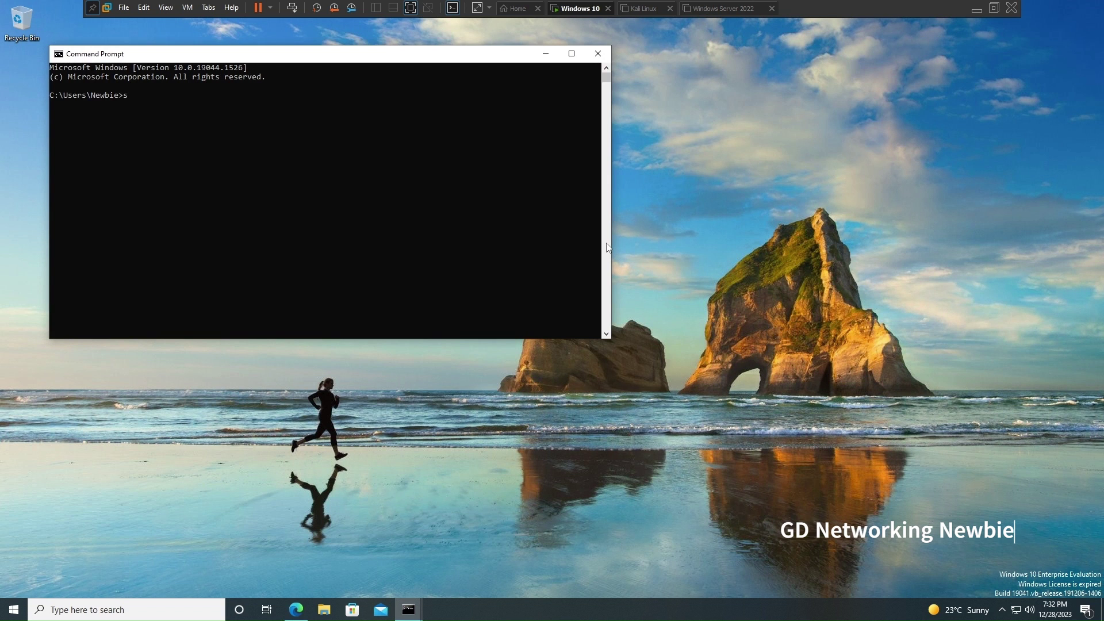
type("capy")
- Run 'scapy' in the new window to start the Scapy 2.5.0 interactive shell
key("Return")
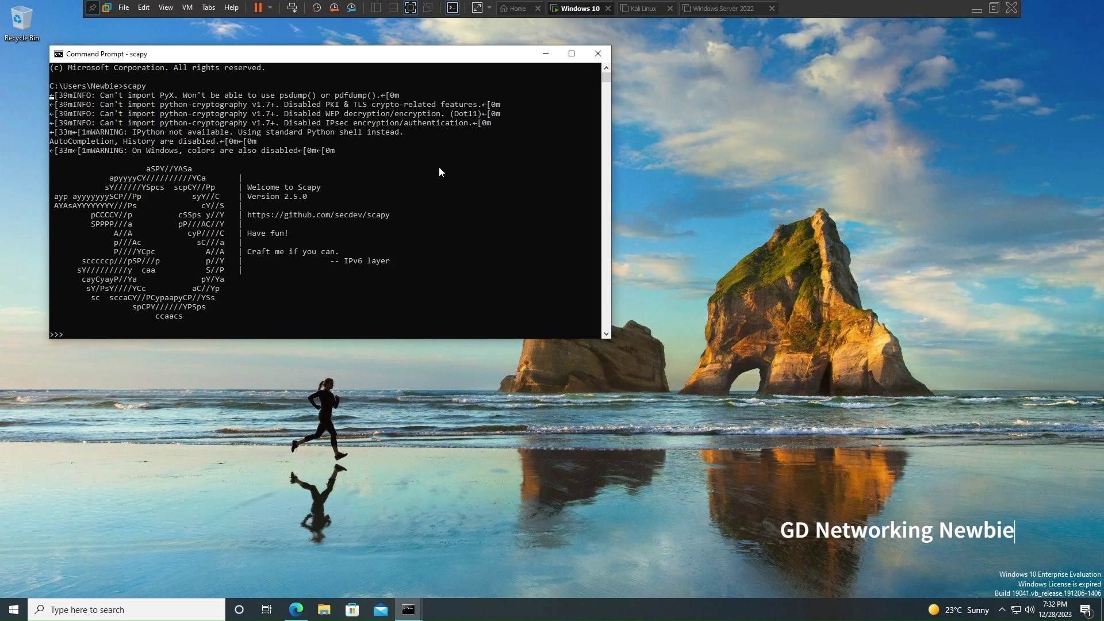